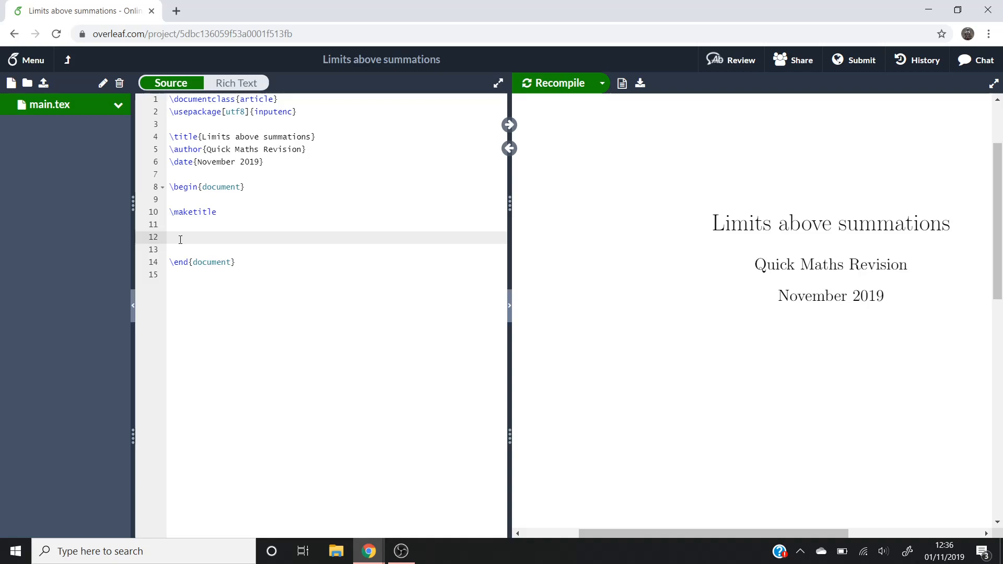
pyautogui.write('$')
# Enter \sum^{\infty}_{n=0}{n^2} between the dollar signs and compile to preview the inline sum.
pyautogui.press('Return')
pyautogui.press('Return')
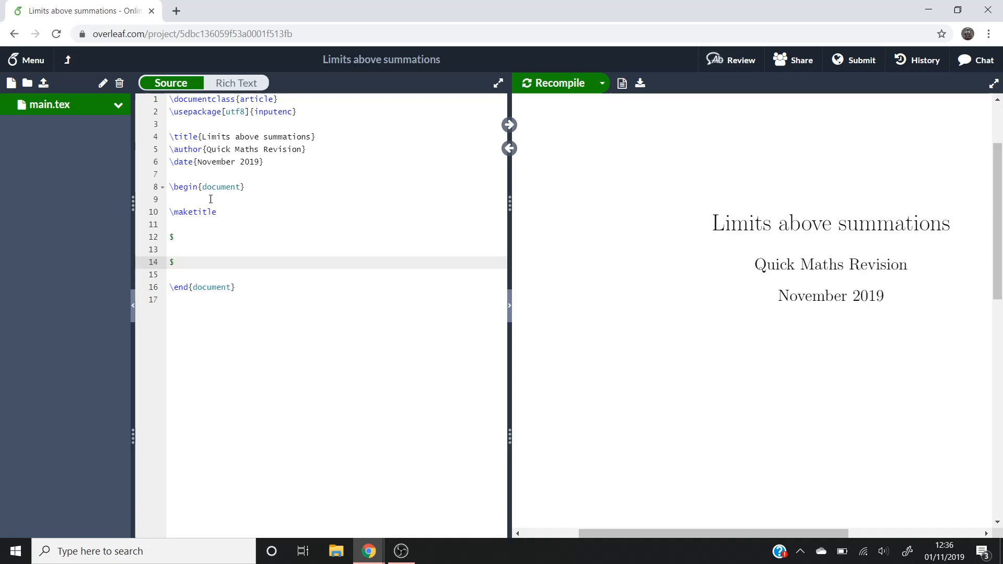
pyautogui.click(178, 250)
pyautogui.write('\\sum')
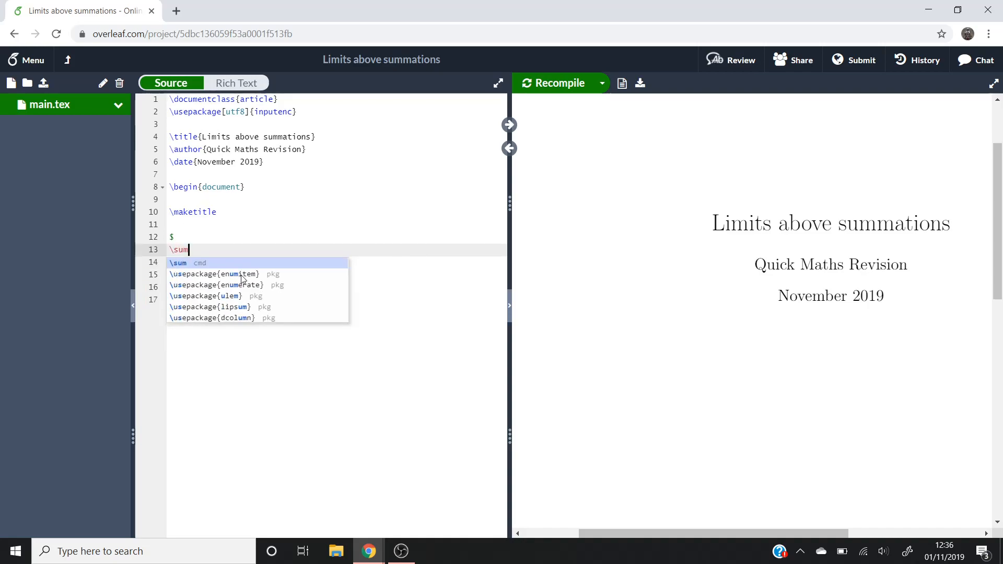
pyautogui.write('^')
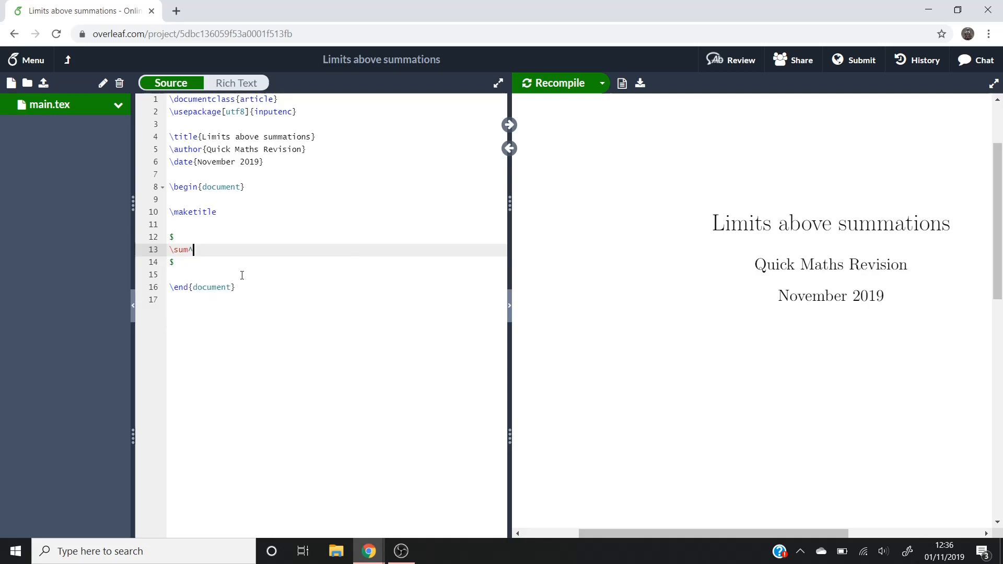
pyautogui.write('{')
pyautogui.write('\\infty')
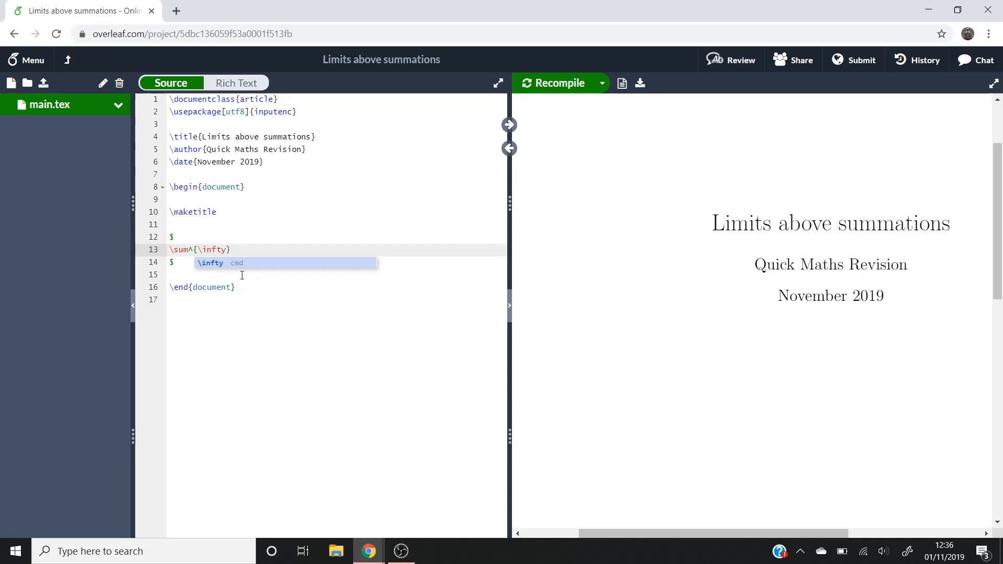
pyautogui.write('}_')
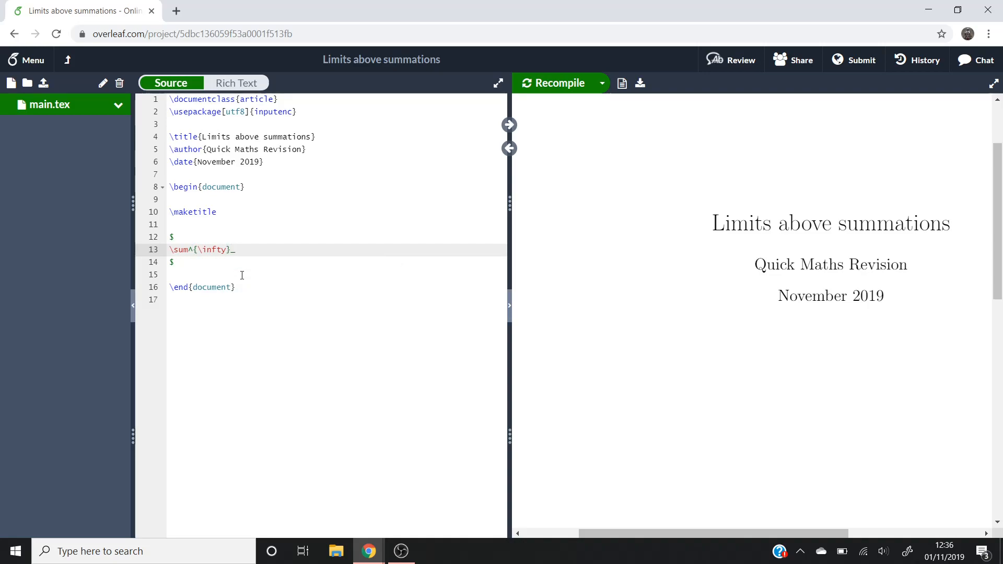
pyautogui.write('{')
pyautogui.write('n=0')
pyautogui.press('Right')
pyautogui.write('{')
pyautogui.write('n^2')
pyautogui.press('Right')
pyautogui.hotkey('ctrl', 's')
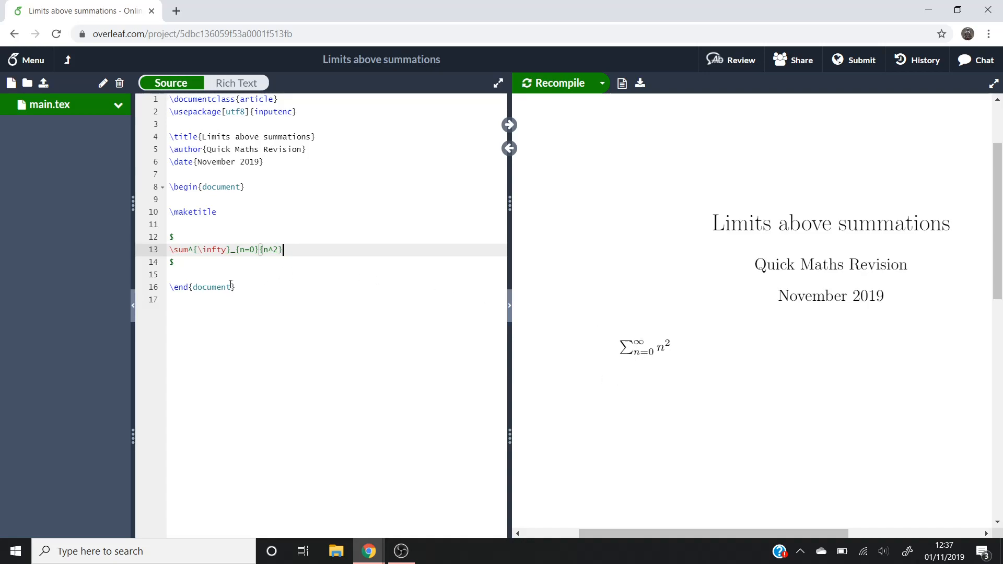
# Paste a copy of the sum block below the original, separated by a blank line, ready for \limits after \sum.
pyautogui.moveTo(180, 262); pyautogui.dragTo(169, 237)
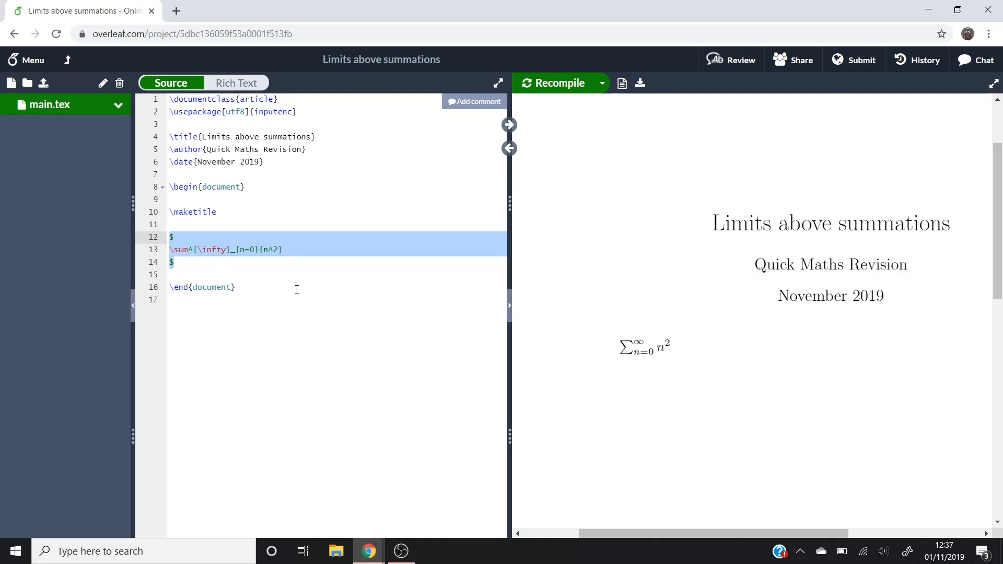
pyautogui.click(193, 274)
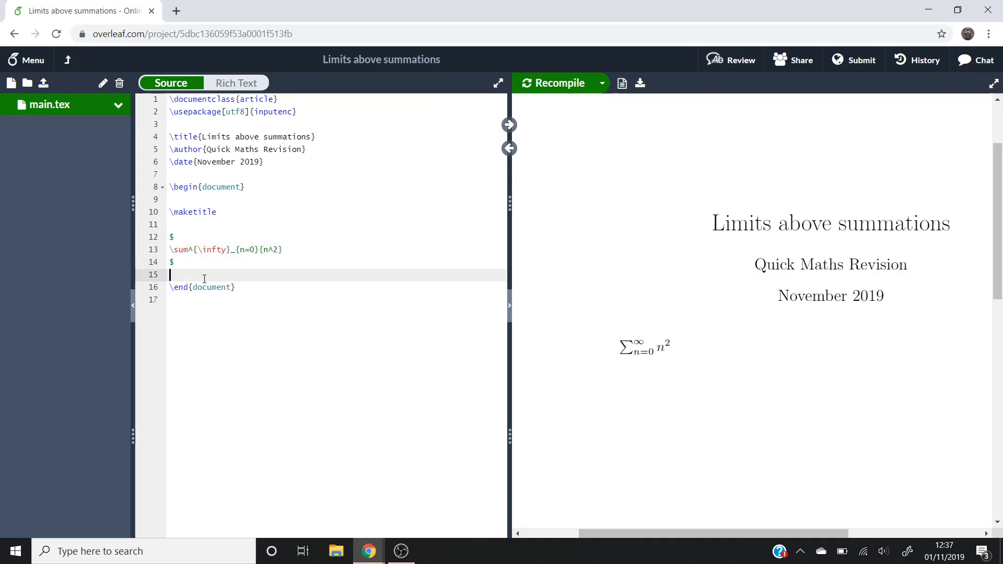
pyautogui.write('$ \\sum^{\\infty}_{n=0}{n^2} $')
pyautogui.click(174, 262)
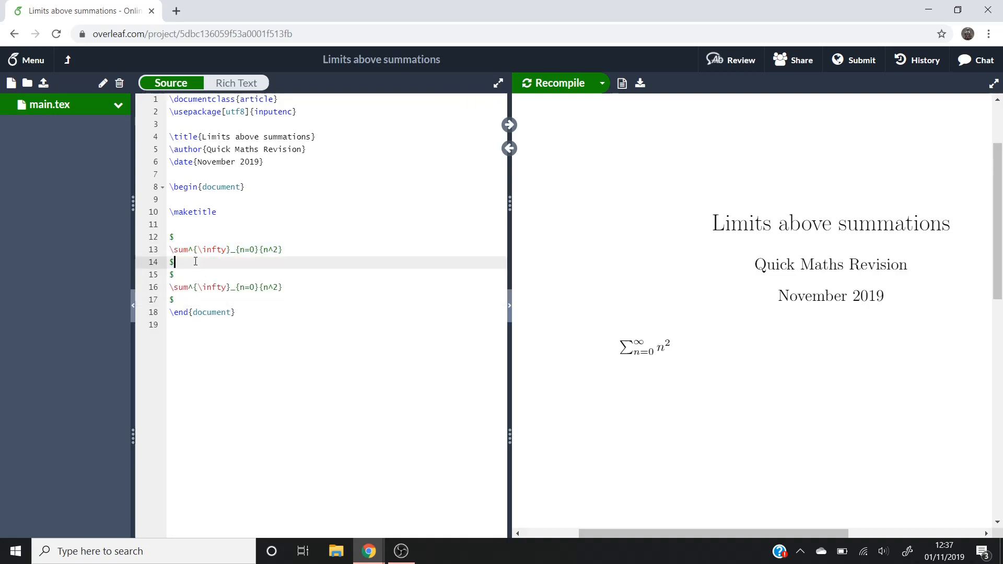
pyautogui.press('Return')
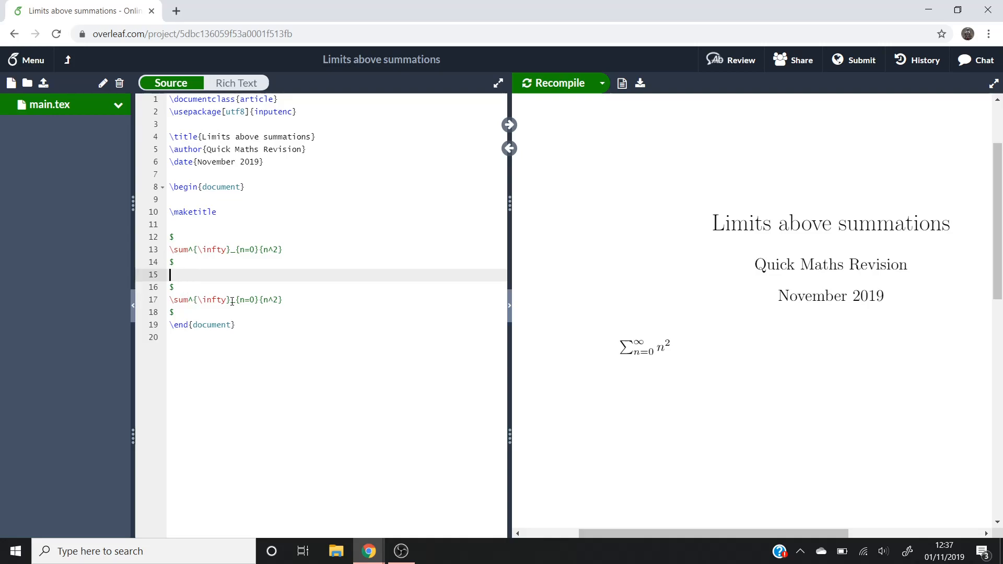
pyautogui.click(188, 299)
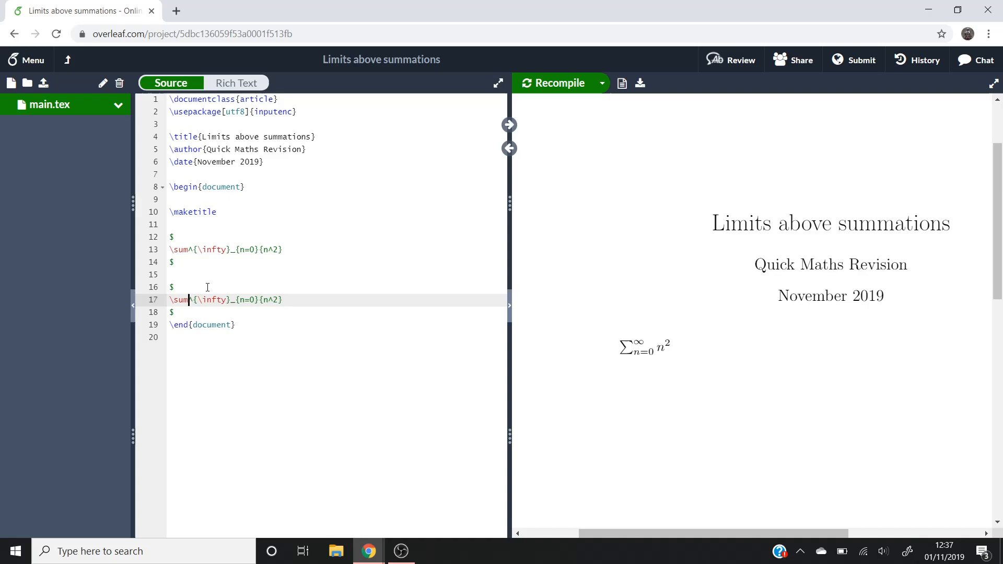
pyautogui.write('\\limits')
# Recompile so the second sum renders its limits above and below the sigma.
pyautogui.hotkey('ctrl', 's')
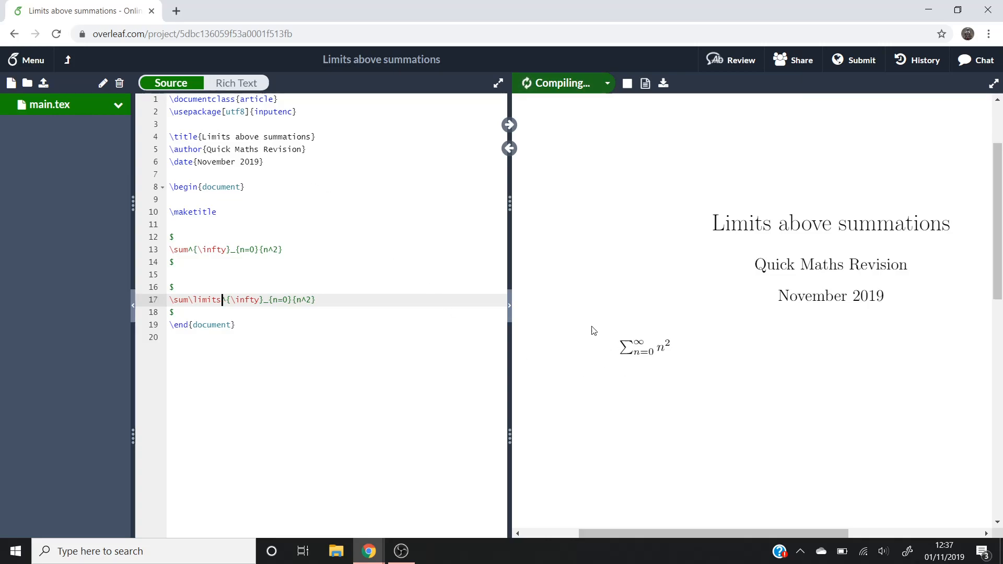